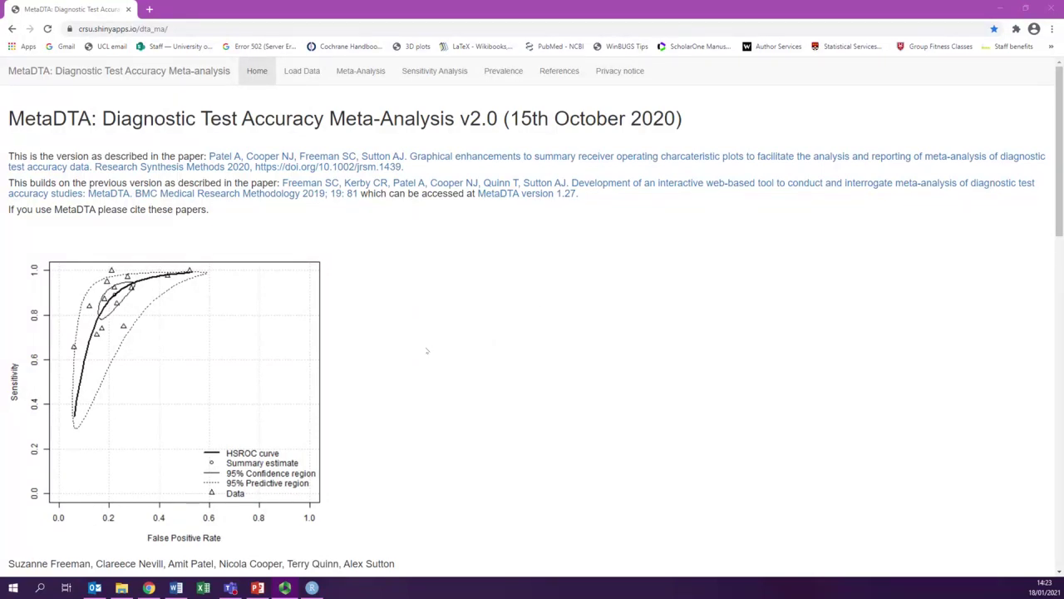
# Step: Download the MetaDTA user guide, then go to the Load Data page
pyautogui.scroll(-3, 426, 350)
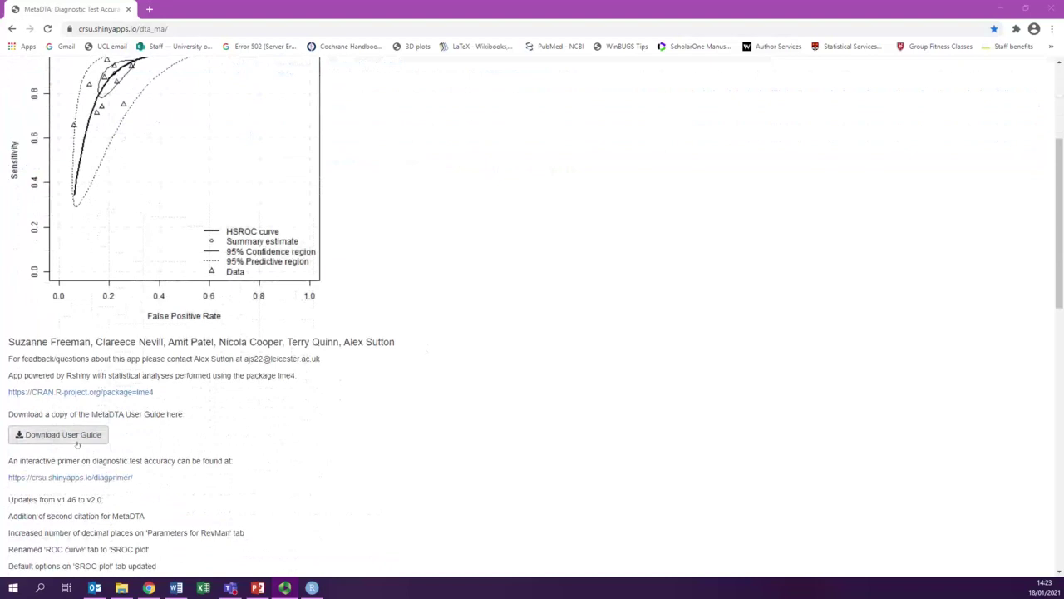
pyautogui.click(106, 442)
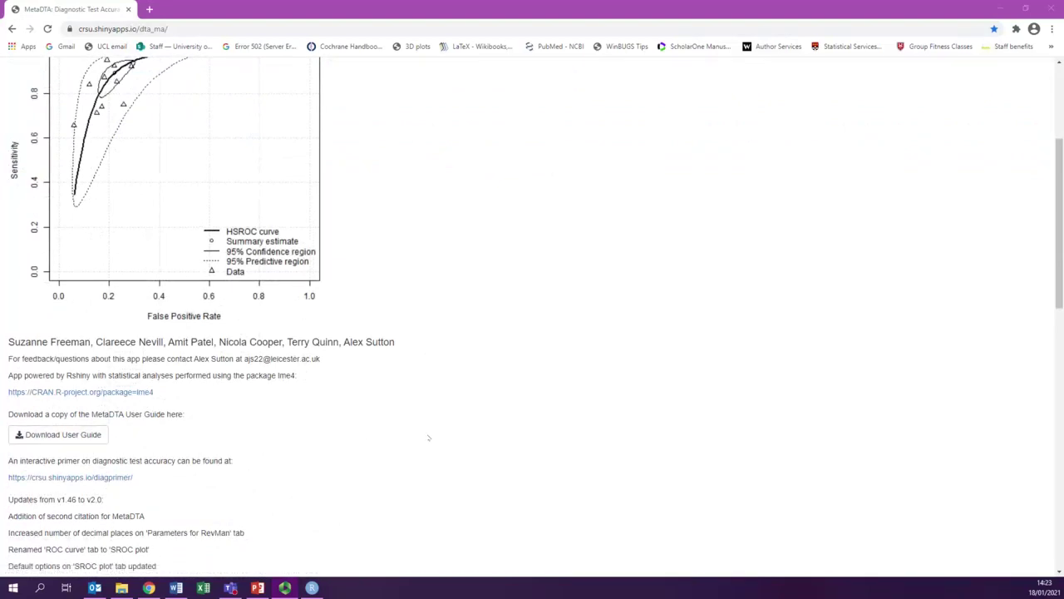
pyautogui.scroll(3, 429, 437)
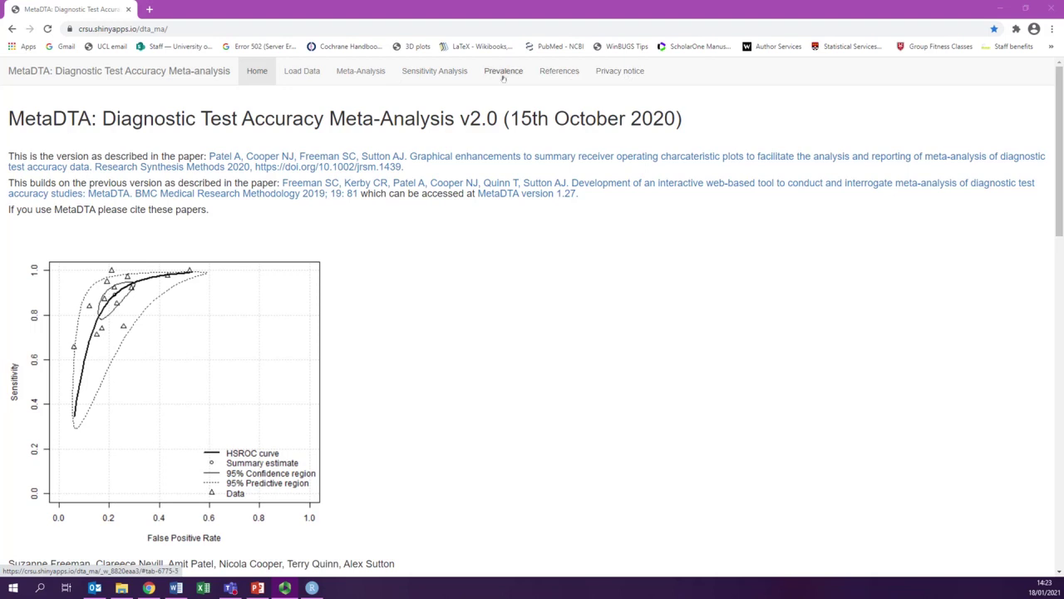
pyautogui.click(312, 73)
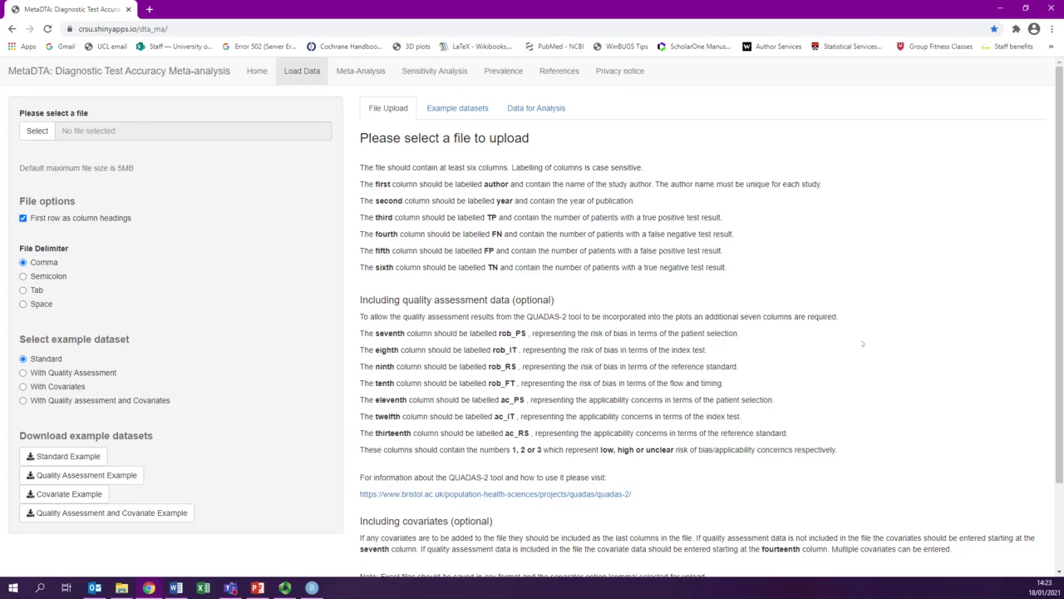
# Step: Pick the 'With Quality assessment and Covariates' example dataset and open the Meta-Analysis results
pyautogui.click(23, 400)
pyautogui.click(358, 72)
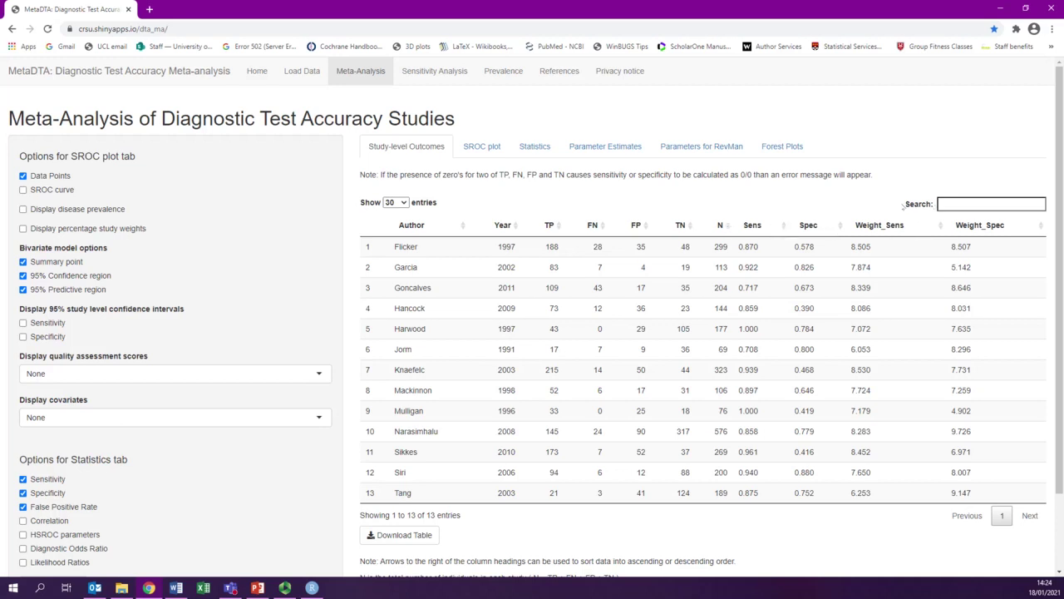
# Step: Switch from the study-level outcomes table to the SROC plot tab
pyautogui.click(478, 147)
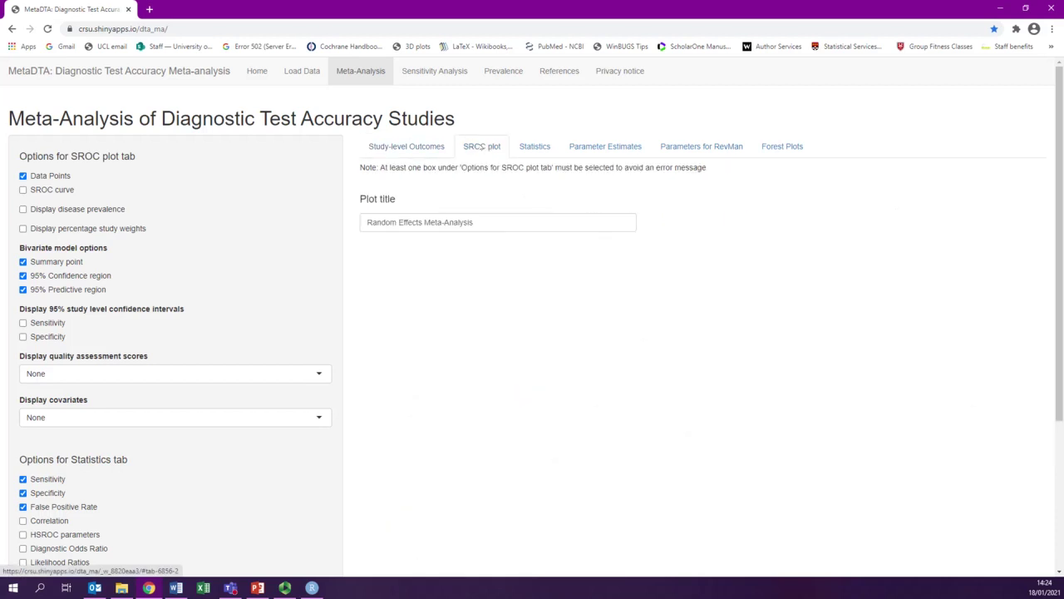
# Step: Look over the SROC plot and add the SROC curve to it
pyautogui.scroll(-1, 852, 287)
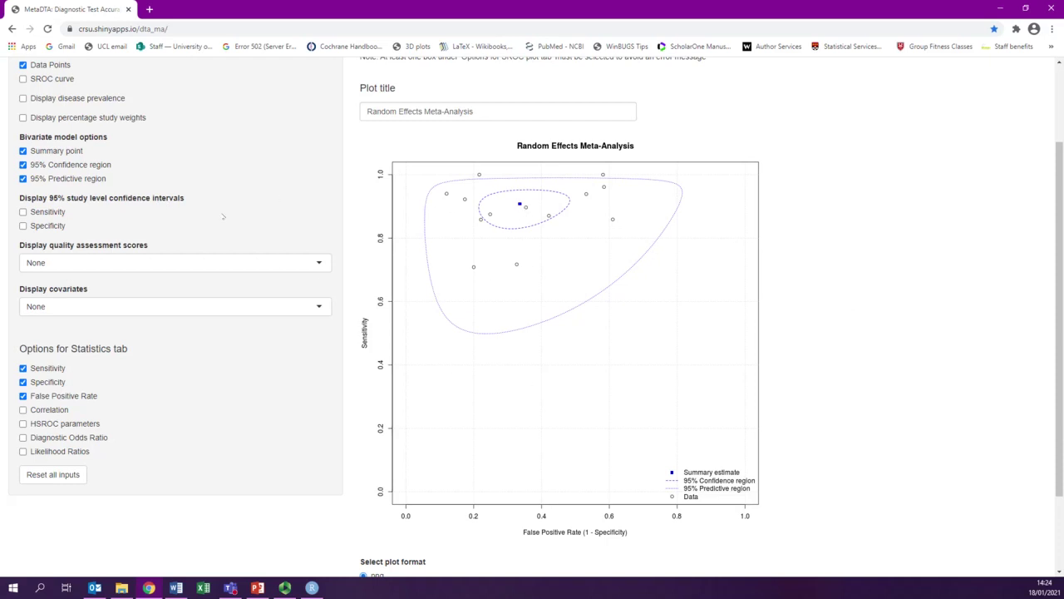
pyautogui.scroll(1, 223, 217)
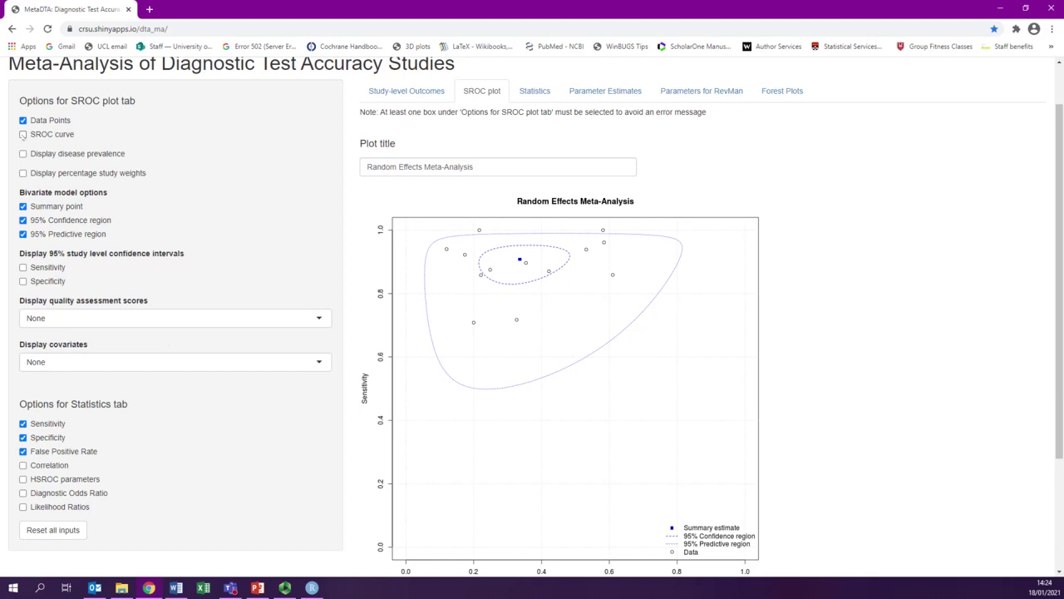
pyautogui.click(24, 135)
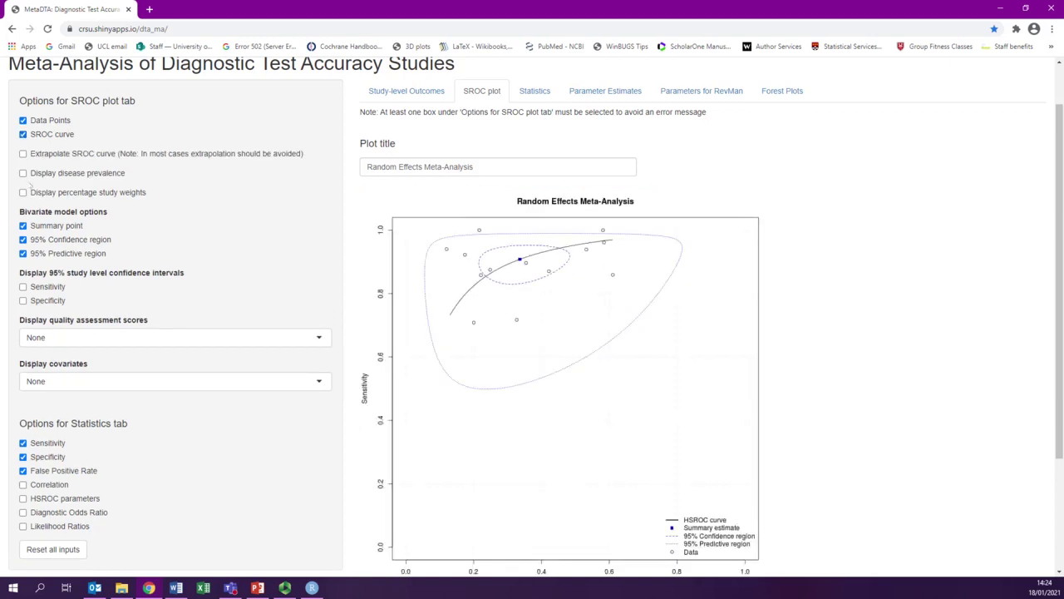
# Step: Label the study points with disease prevalence and percentage study weights
pyautogui.click(23, 172)
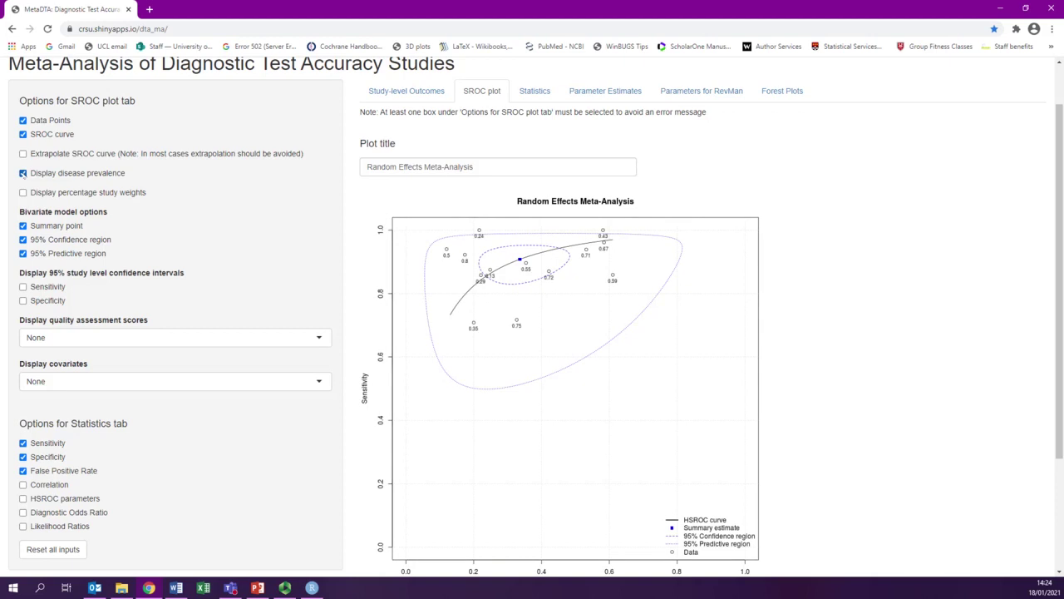
pyautogui.click(23, 192)
# Step: Remove the prevalence and weight labels and the SROC curve from the plot
pyautogui.click(23, 173)
pyautogui.click(23, 192)
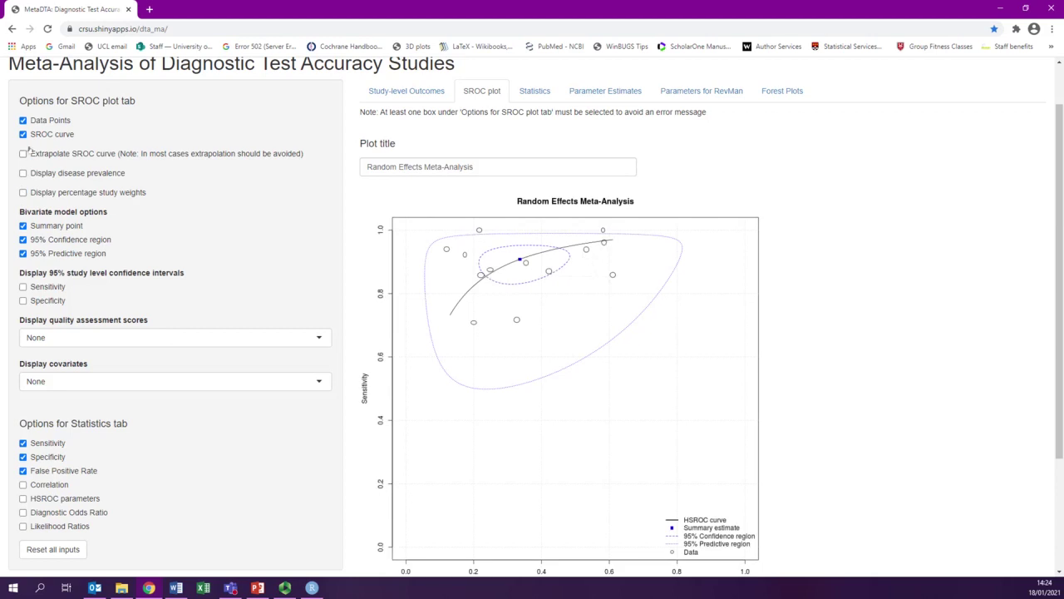
pyautogui.click(23, 134)
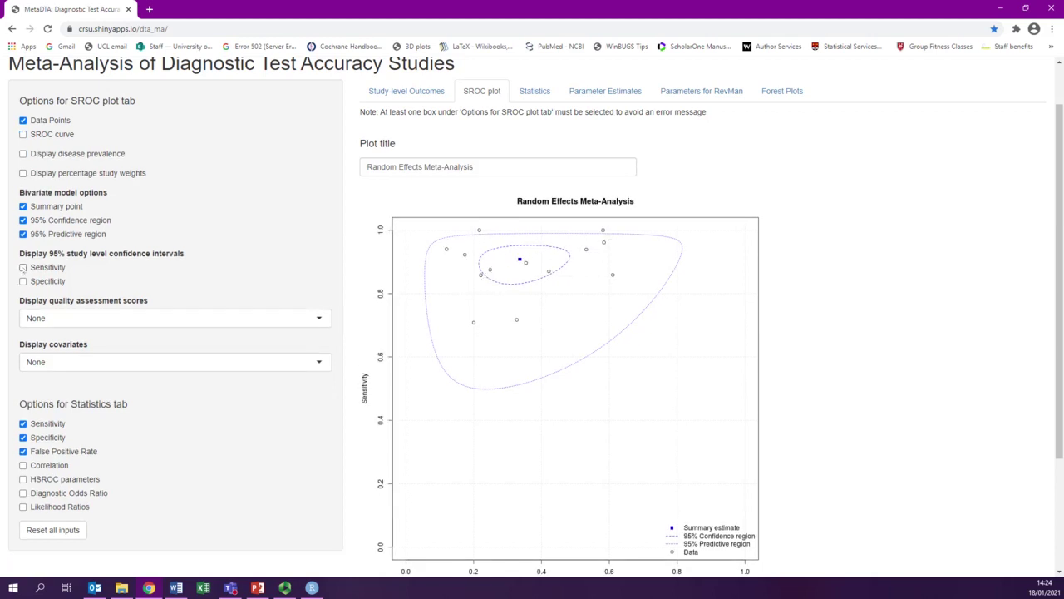
# Step: Add 95% study-level confidence intervals for sensitivity and specificity
pyautogui.click(23, 267)
pyautogui.click(23, 281)
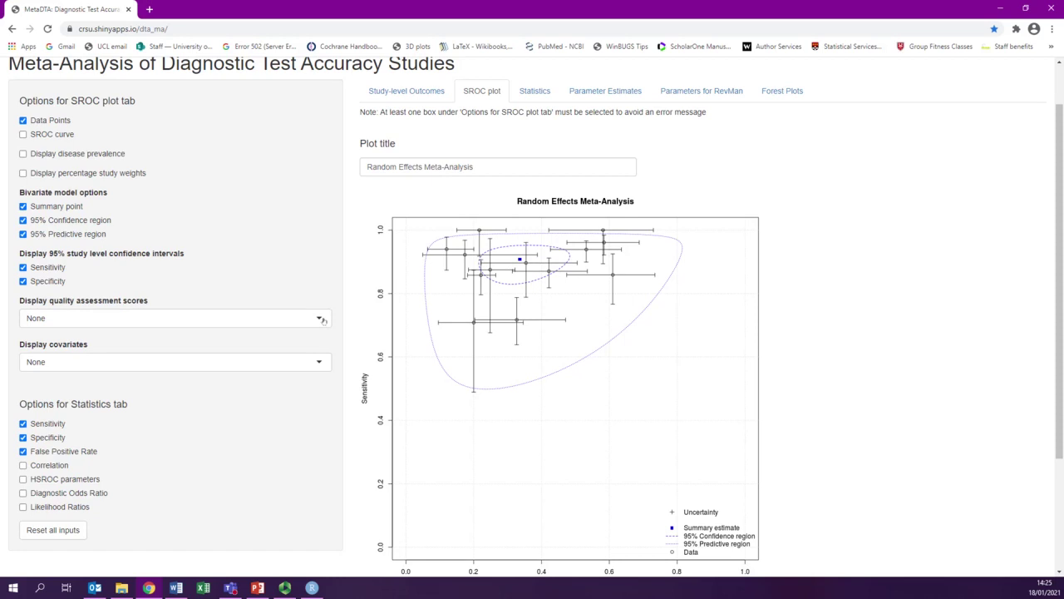
pyautogui.click(323, 319)
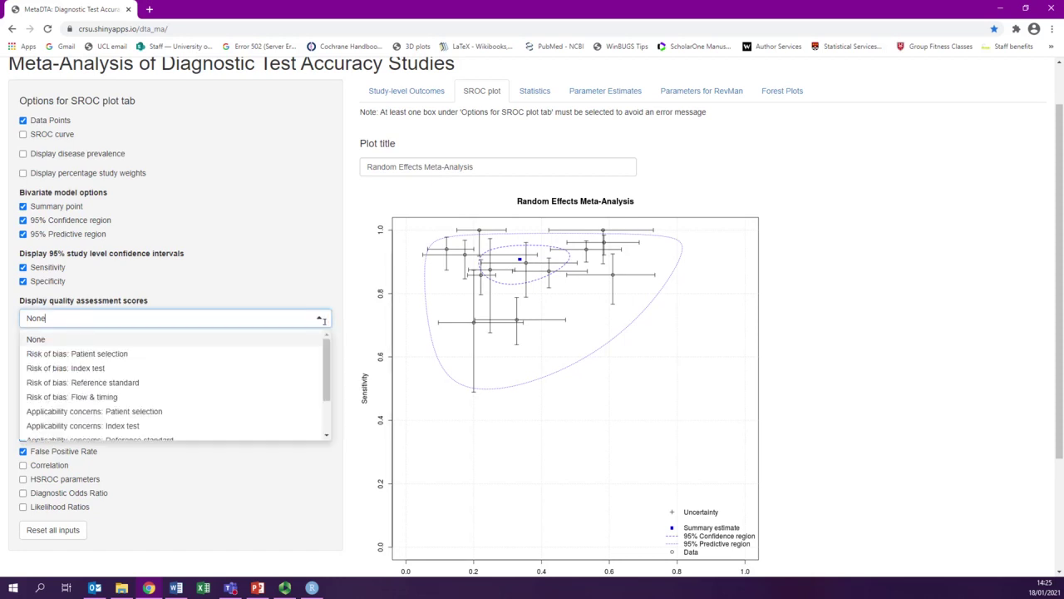
# Step: Show quality scores as pies of both risk of bias and applicability concerns
pyautogui.click(87, 354)
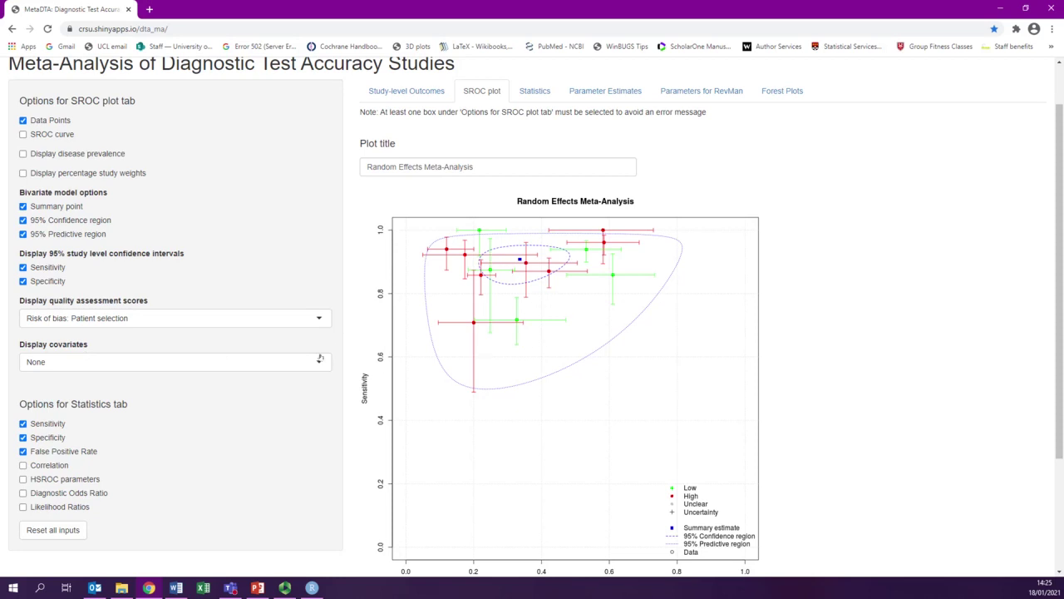
pyautogui.click(327, 324)
pyautogui.scroll(-2, 155, 428)
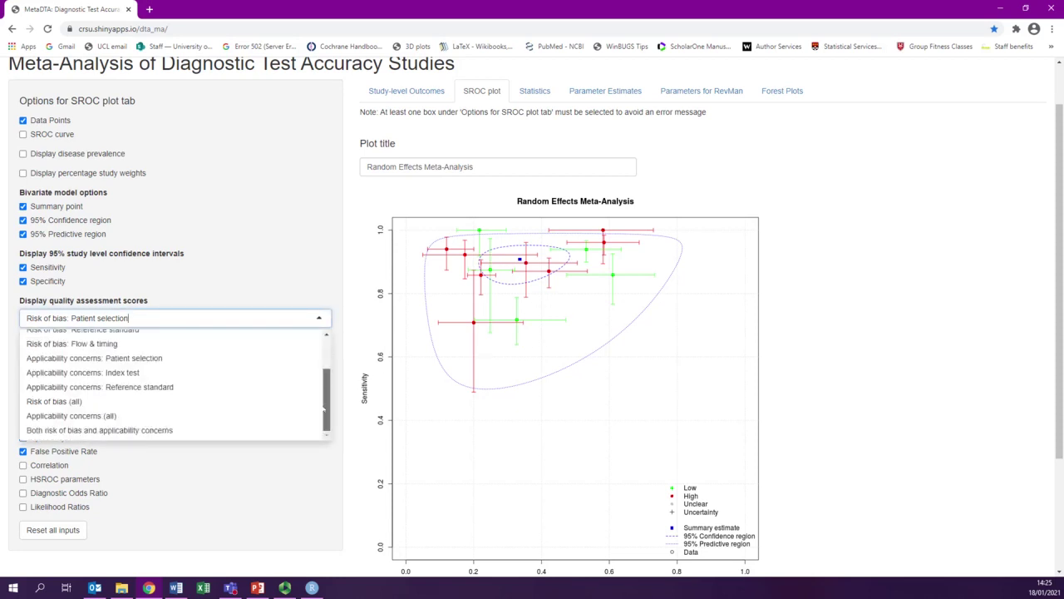
pyautogui.click(154, 430)
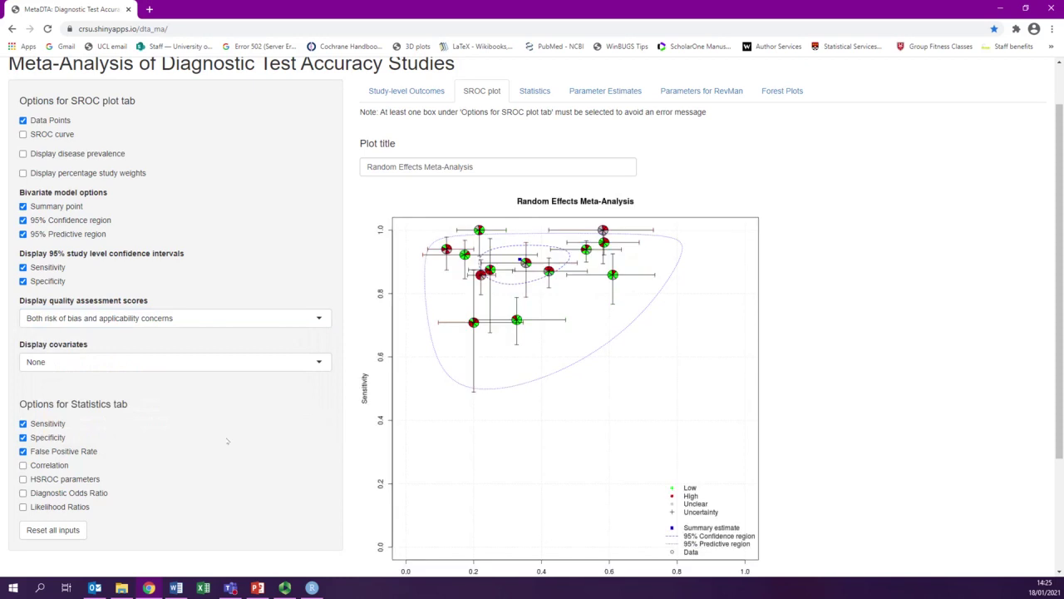
# Step: Remove the sensitivity and specificity intervals and select the study at sensitivity 1.000
pyautogui.click(23, 267)
pyautogui.click(23, 281)
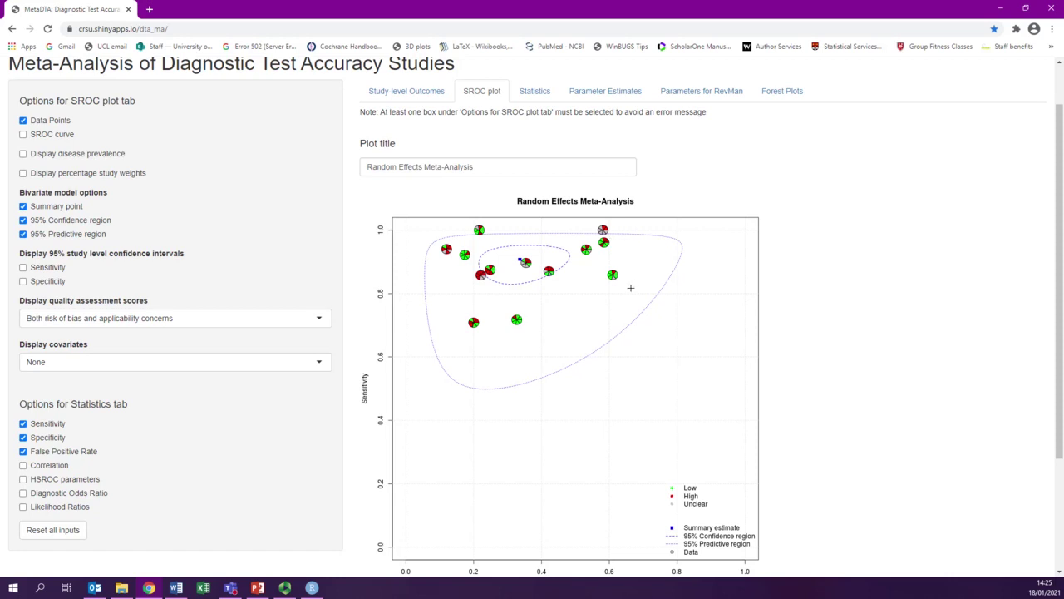
pyautogui.click(607, 237)
# Step: Scroll down to view the study's QUADAS-2 pie chart, then back up
pyautogui.scroll(-4, 807, 332)
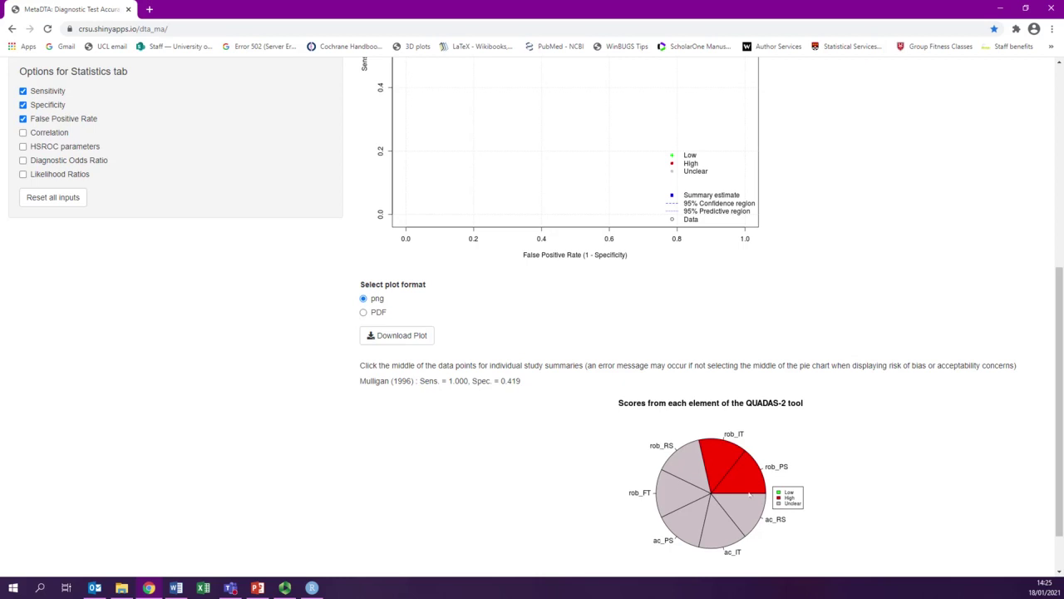
pyautogui.scroll(5, 233, 360)
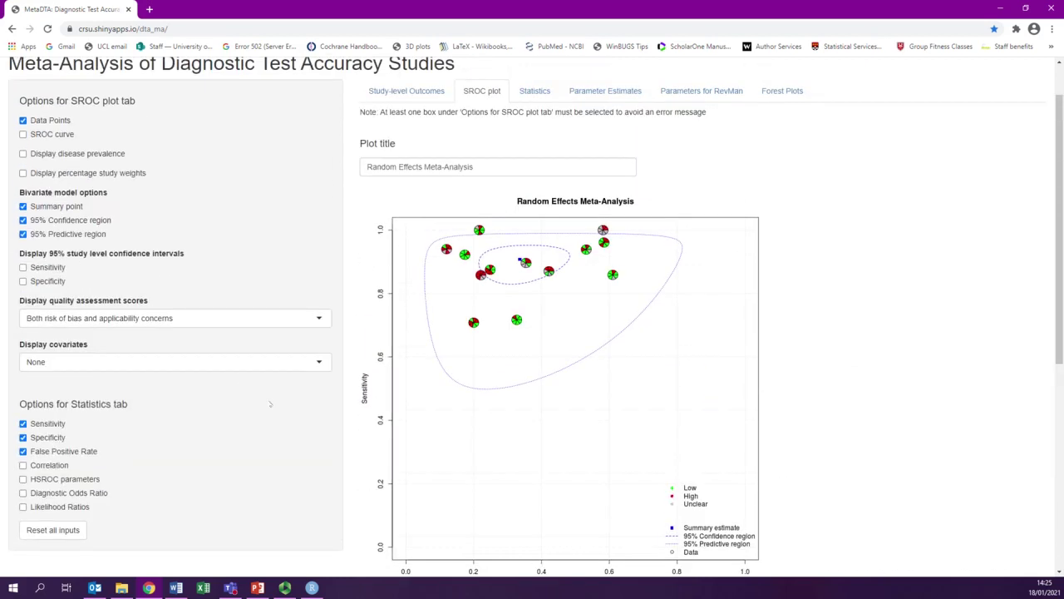
# Step: Set quality scores to None and show Country as both labels and coloured points
pyautogui.click(319, 317)
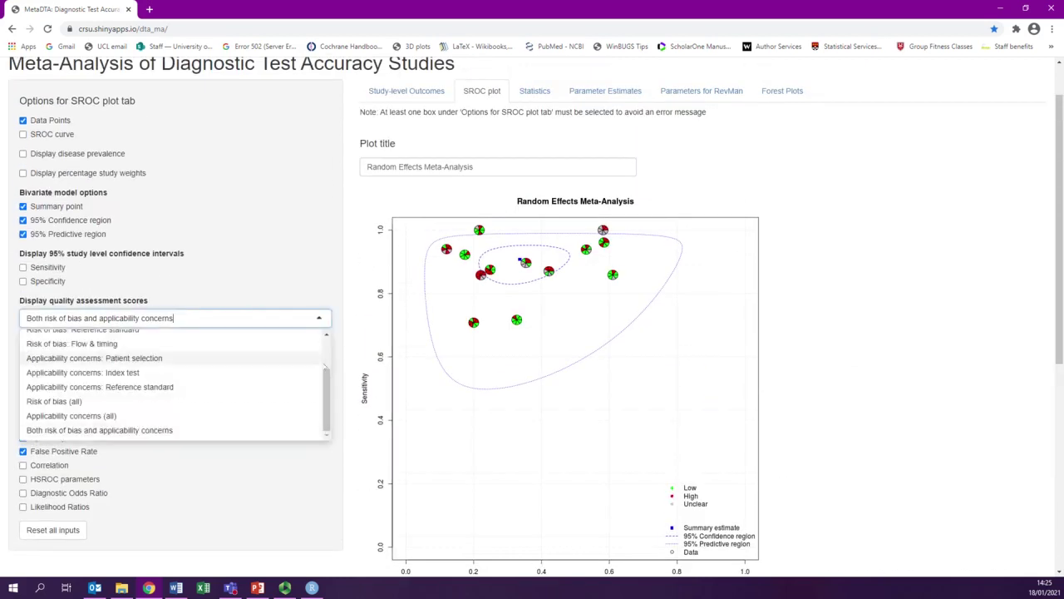
pyautogui.moveTo(324, 370); pyautogui.dragTo(323, 337)
pyautogui.click(316, 336)
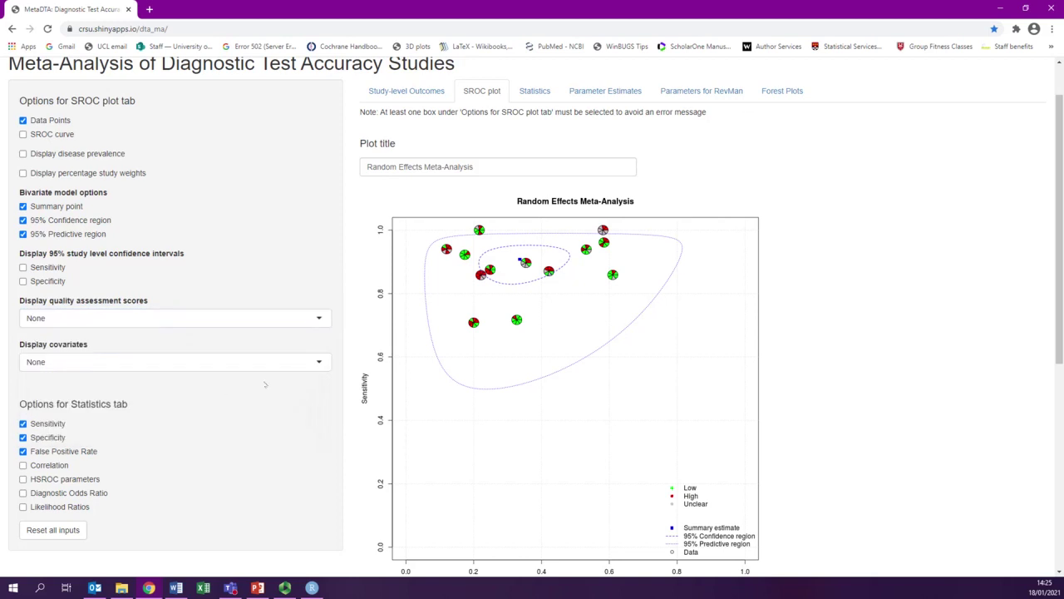
pyautogui.click(325, 363)
pyautogui.click(59, 409)
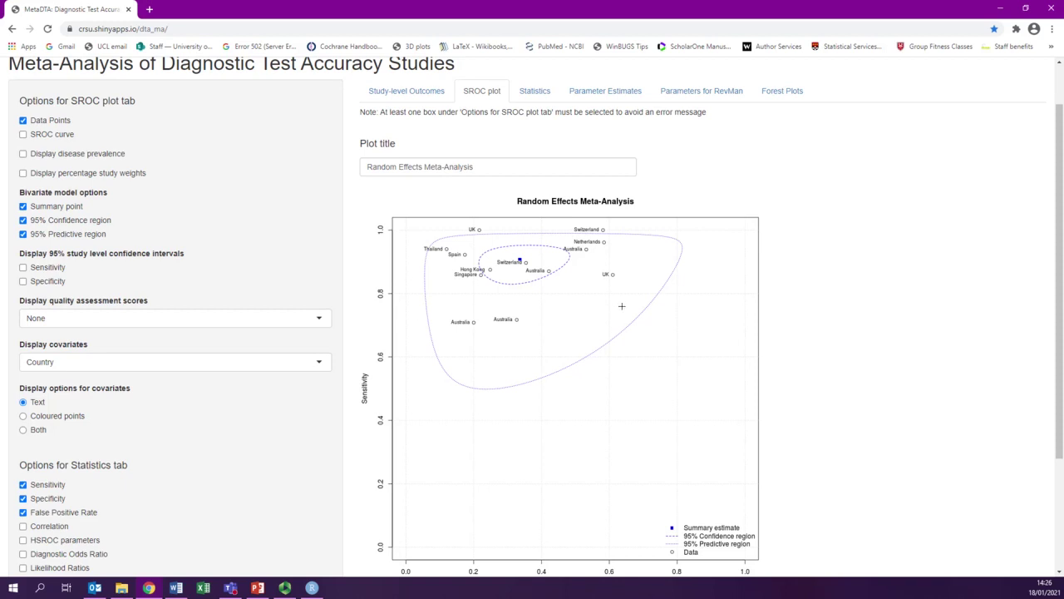
pyautogui.click(23, 416)
pyautogui.click(23, 429)
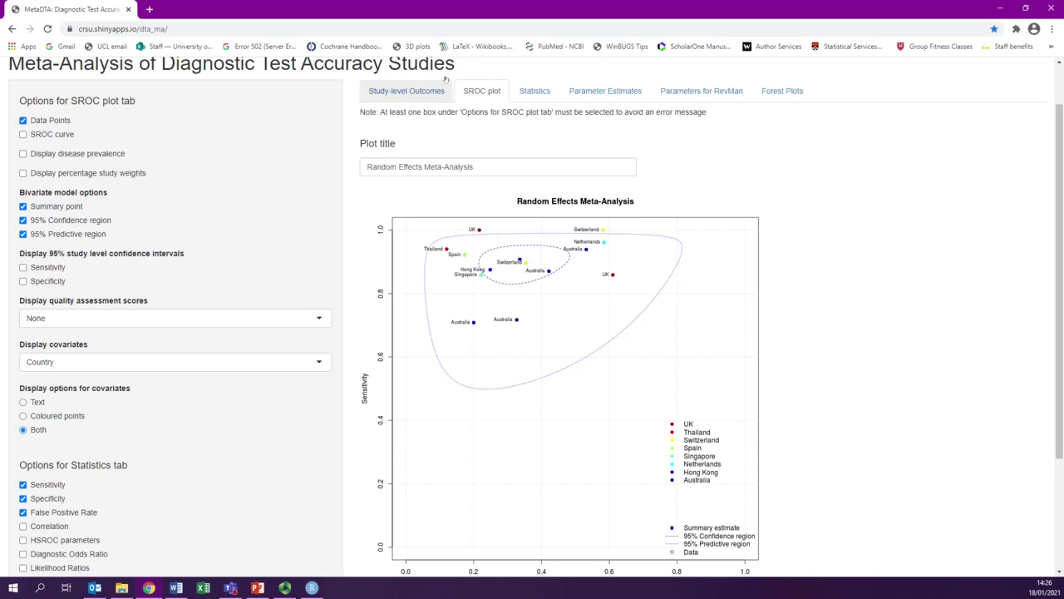
# Step: On the Statistics tab, add correlation, HSROC parameters, diagnostic odds ratio and likelihood ratios
pyautogui.click(536, 92)
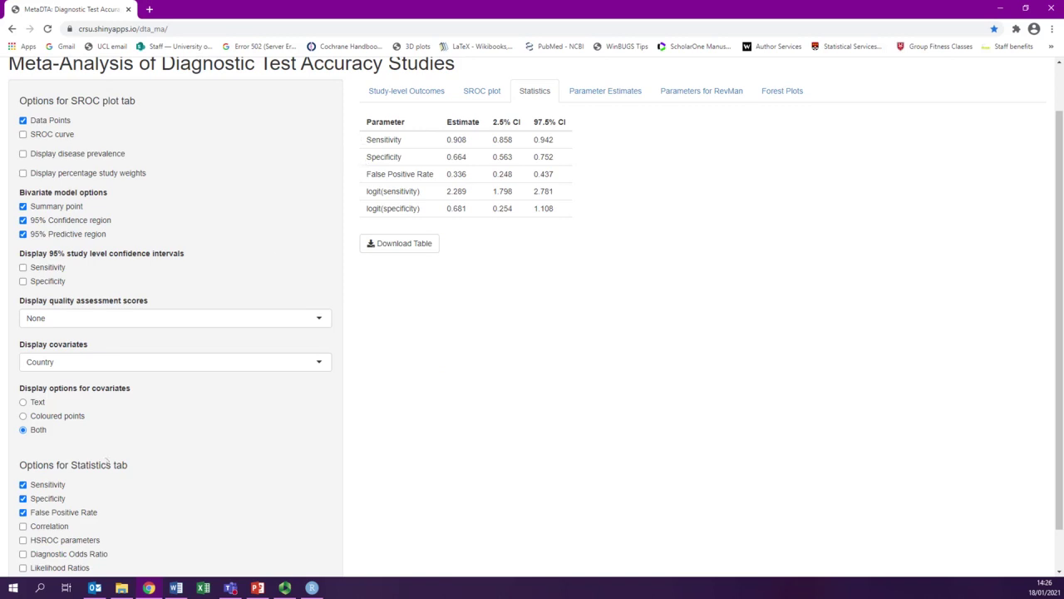
pyautogui.scroll(-1, 106, 462)
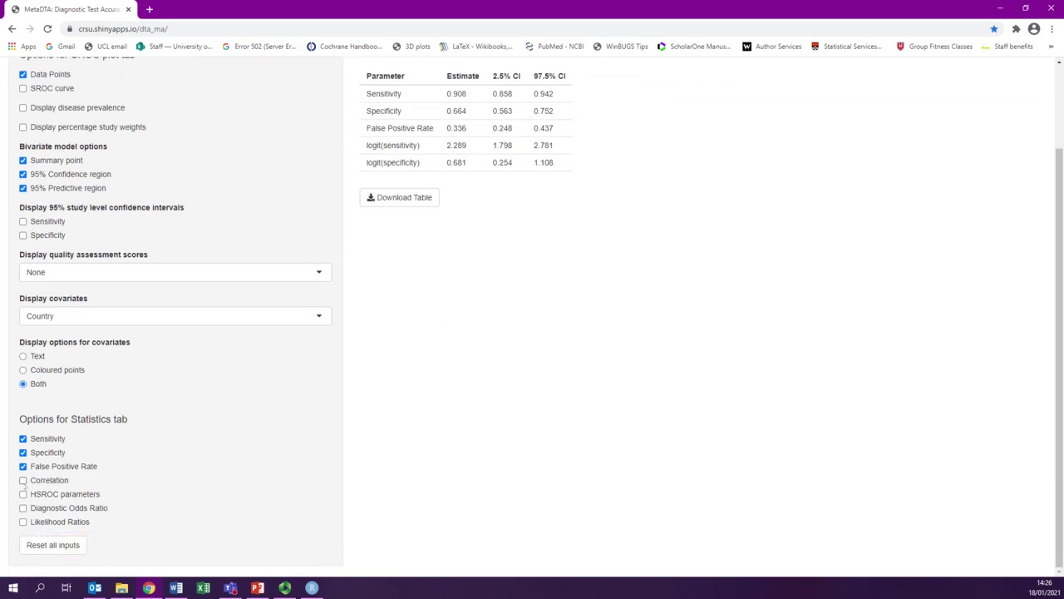
pyautogui.click(23, 480)
pyautogui.click(23, 494)
pyautogui.click(23, 508)
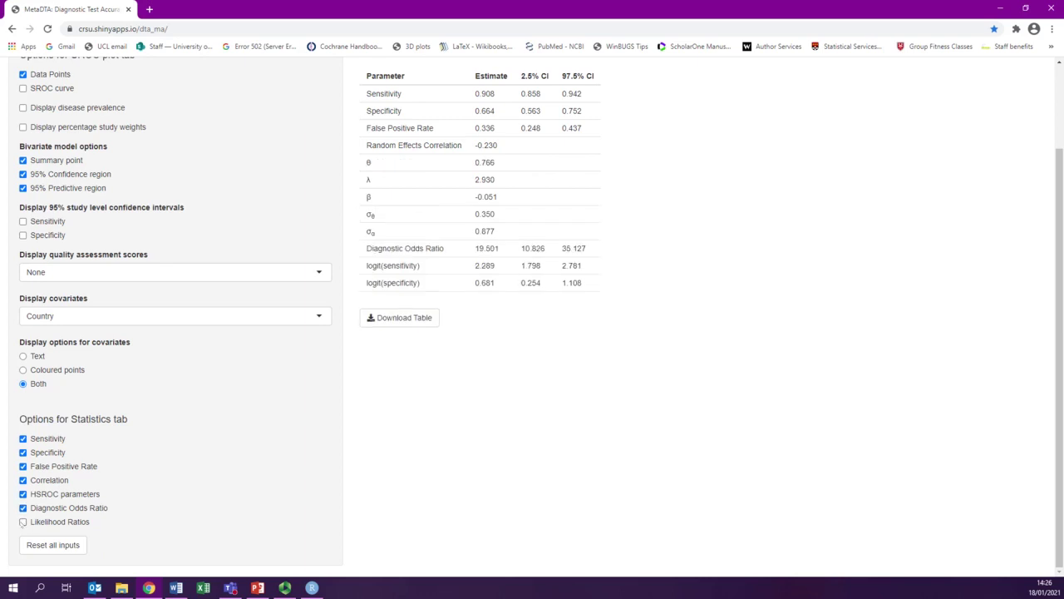
pyautogui.click(23, 522)
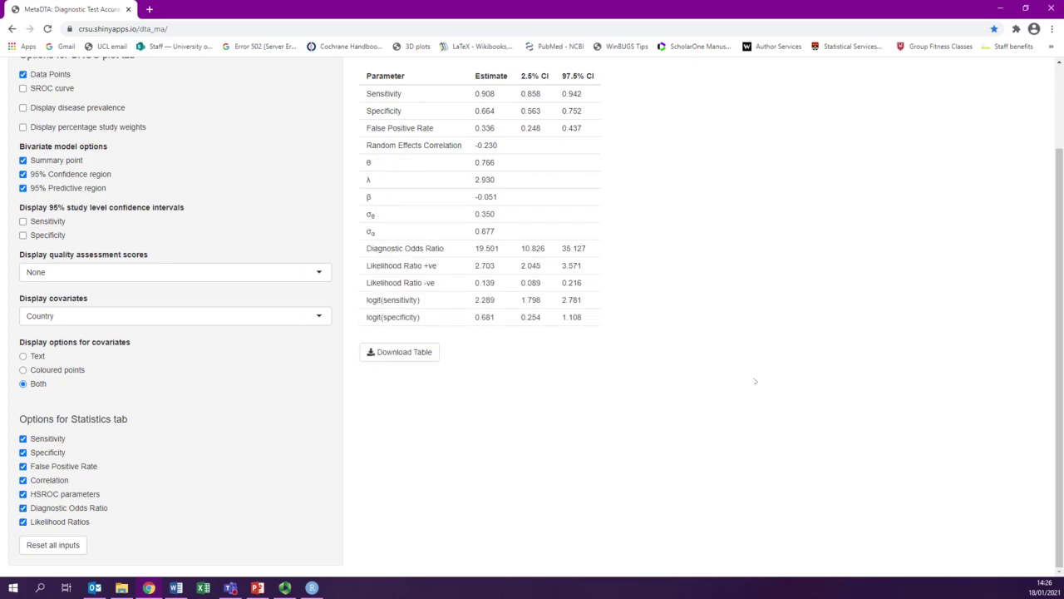
pyautogui.scroll(2, 702, 220)
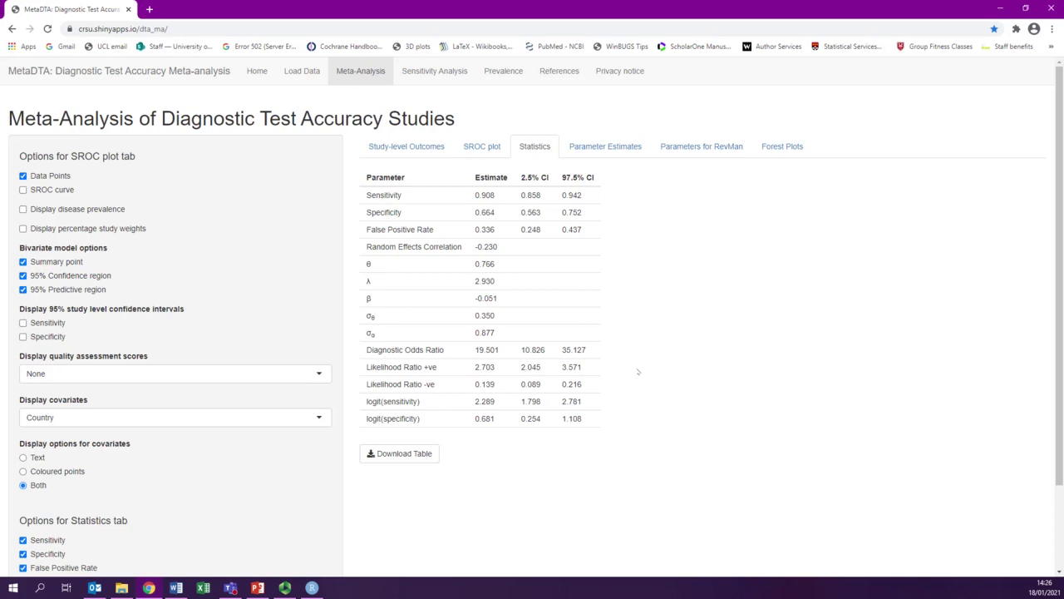
# Step: Review the bivariate parameter estimates and RevMan parameters, ending on forest plots for all 13 studies
pyautogui.click(629, 151)
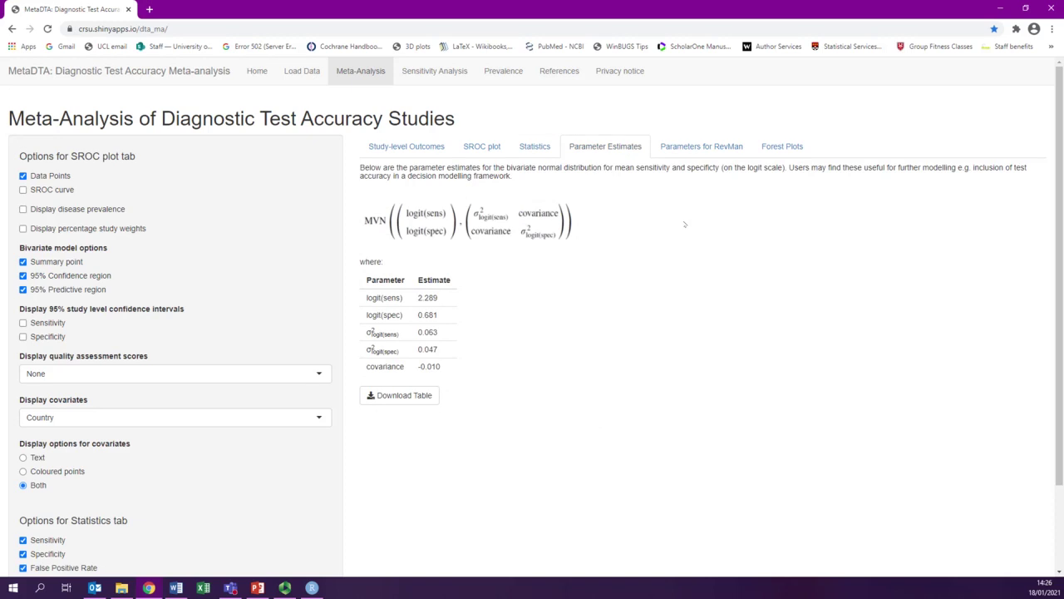
pyautogui.click(701, 146)
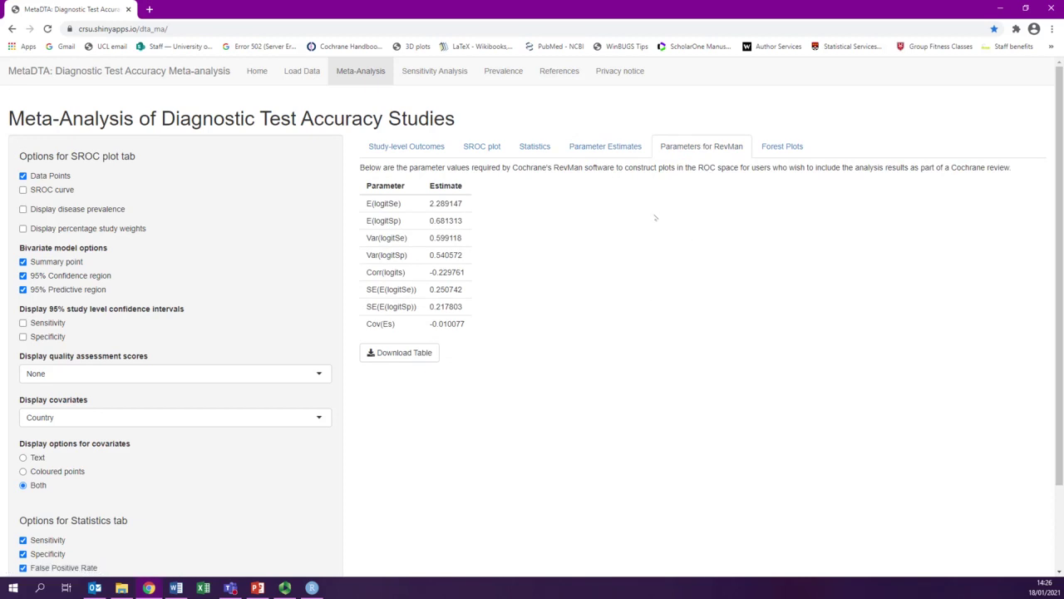
pyautogui.click(758, 146)
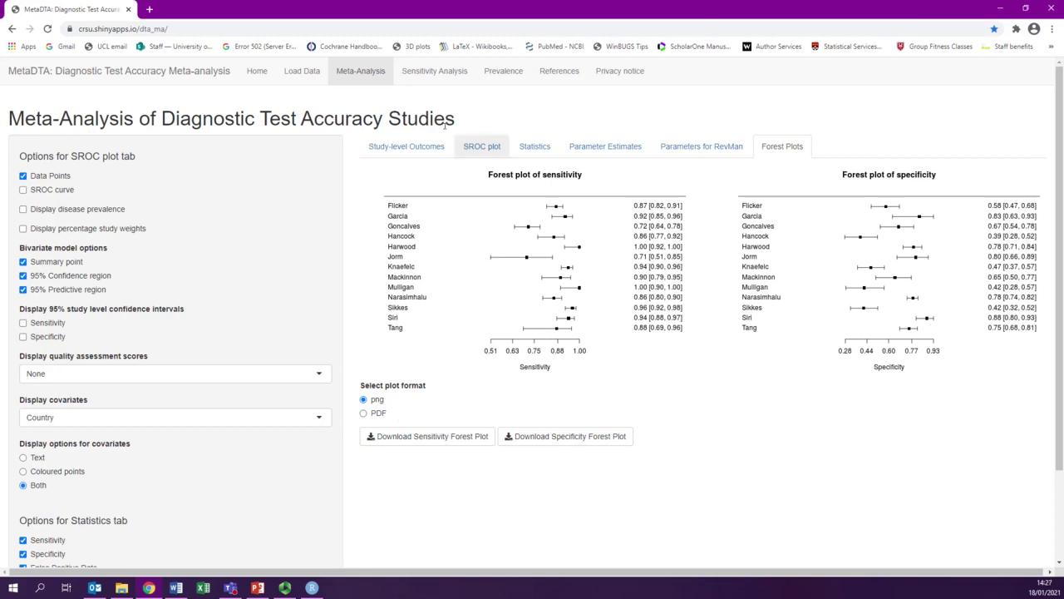
# Step: Exclude the Mulligan and Narasimhalu studies from the sensitivity analysis, leaving 11 studies
pyautogui.click(434, 70)
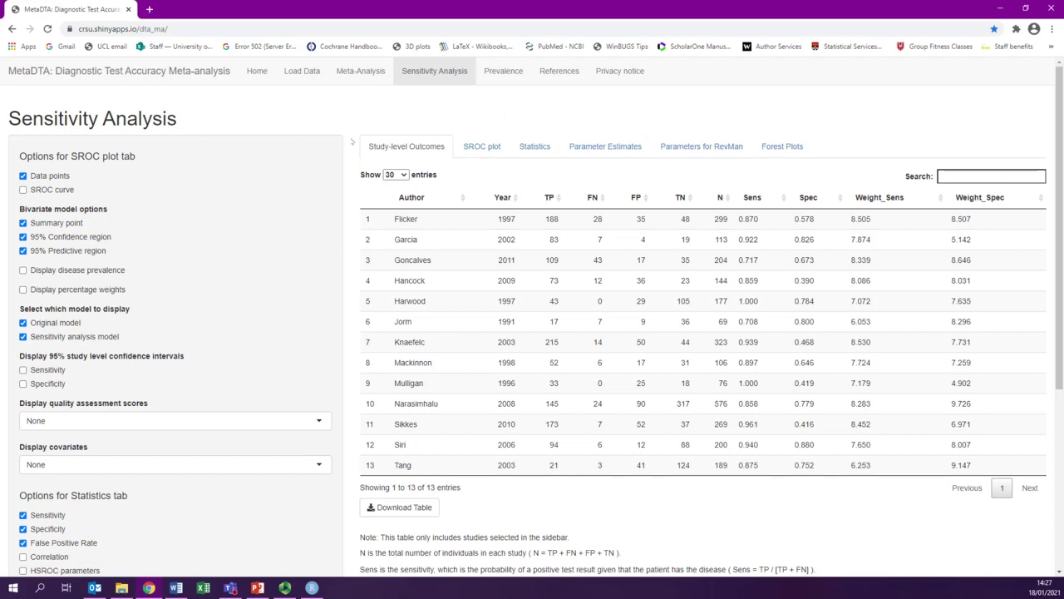
pyautogui.scroll(-2, 314, 326)
pyautogui.scroll(-3, 313, 325)
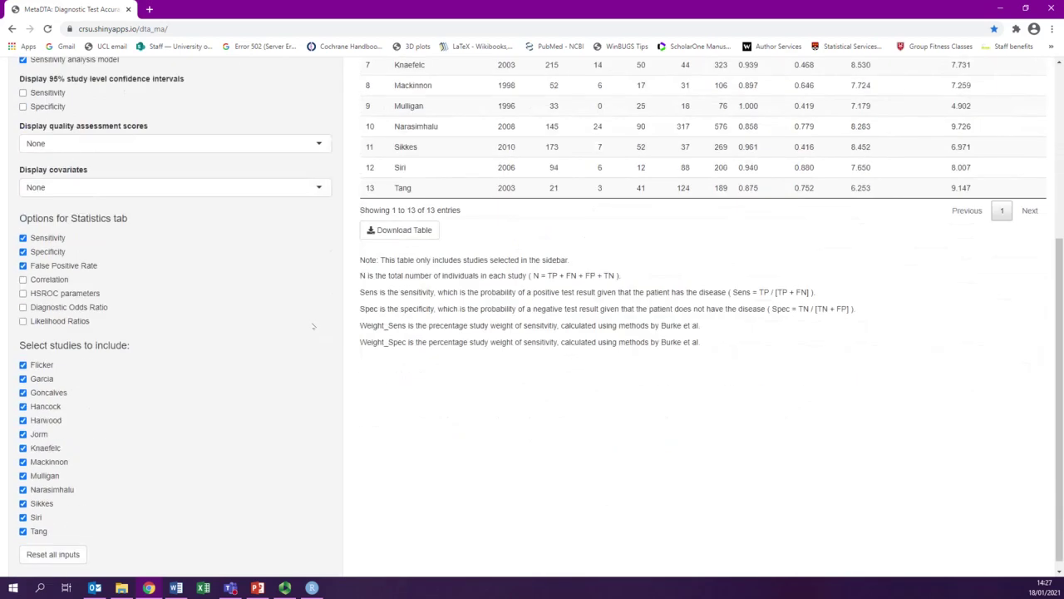
pyautogui.click(24, 466)
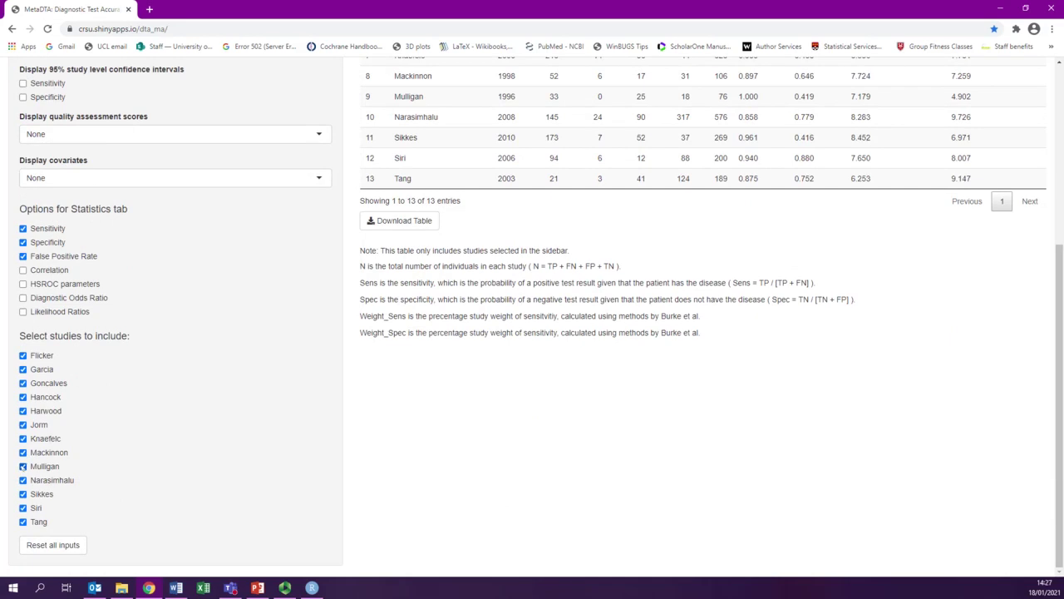
pyautogui.click(22, 480)
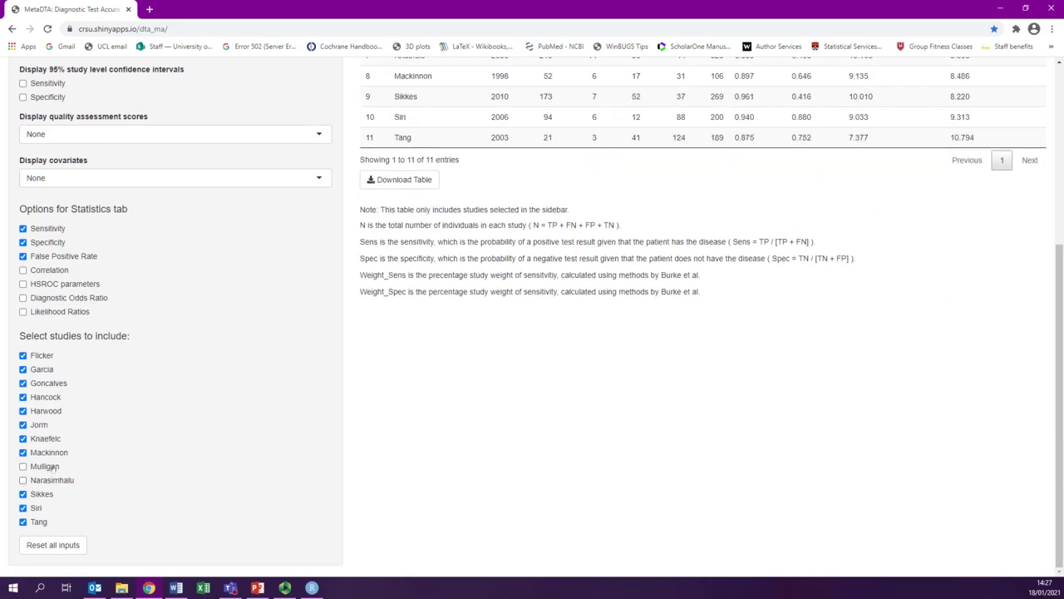
pyautogui.scroll(4, 275, 494)
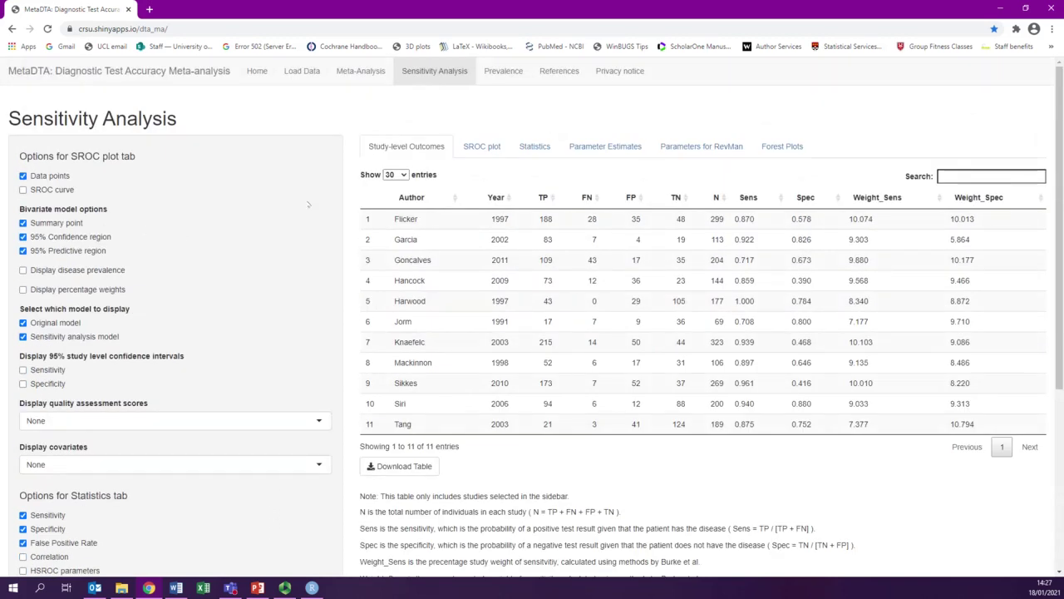
# Step: Compare sensitivity-analysis SROC and statistics: all studies (0.908, 0.664) versus selected 11 (0.904, 0.671)
pyautogui.click(488, 146)
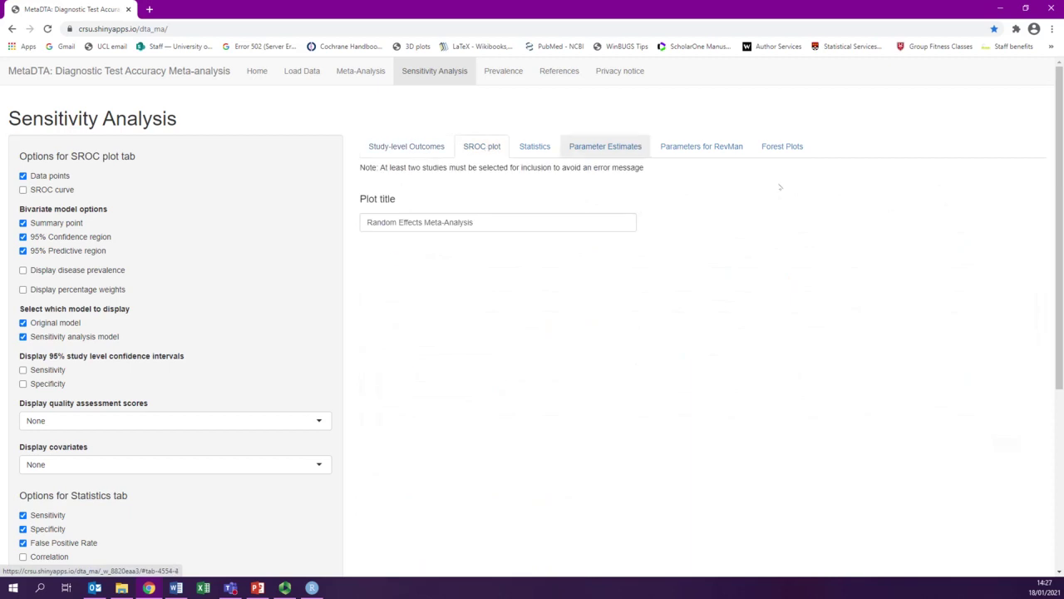
pyautogui.scroll(-2, 877, 324)
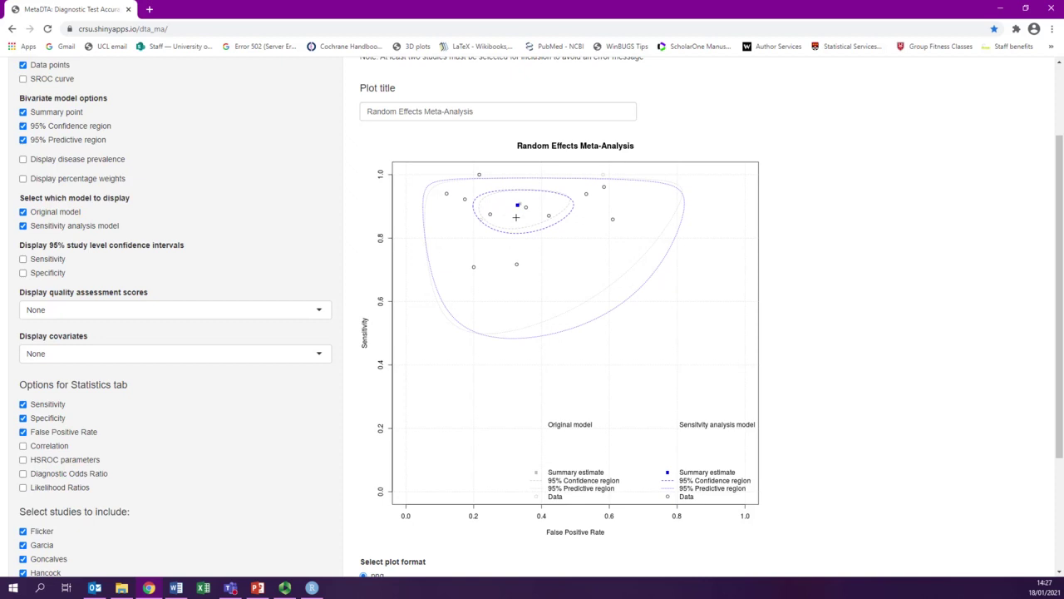
pyautogui.scroll(1, 599, 311)
pyautogui.scroll(1, 600, 311)
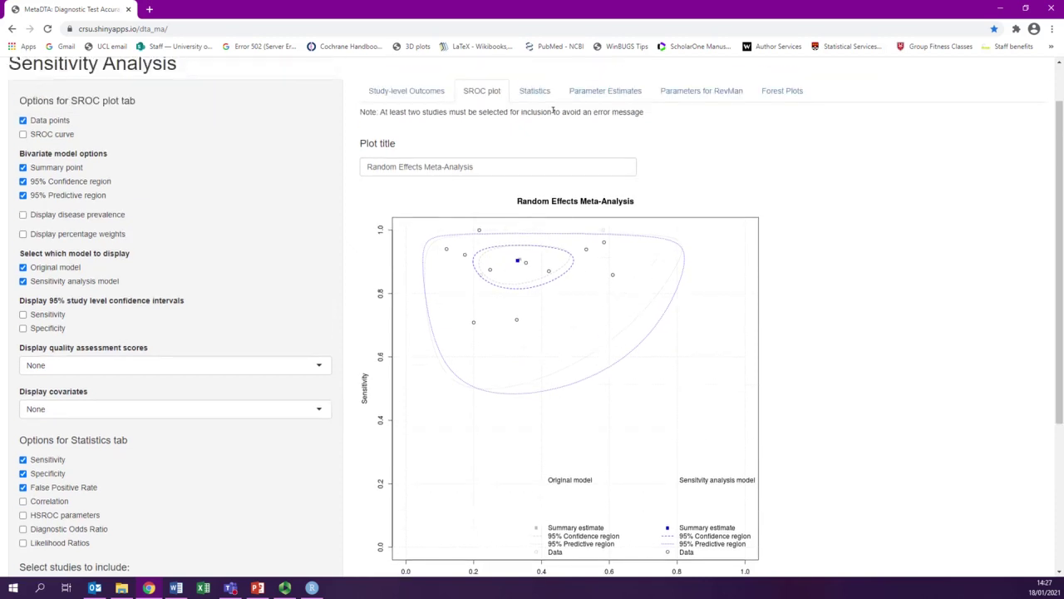
pyautogui.click(537, 91)
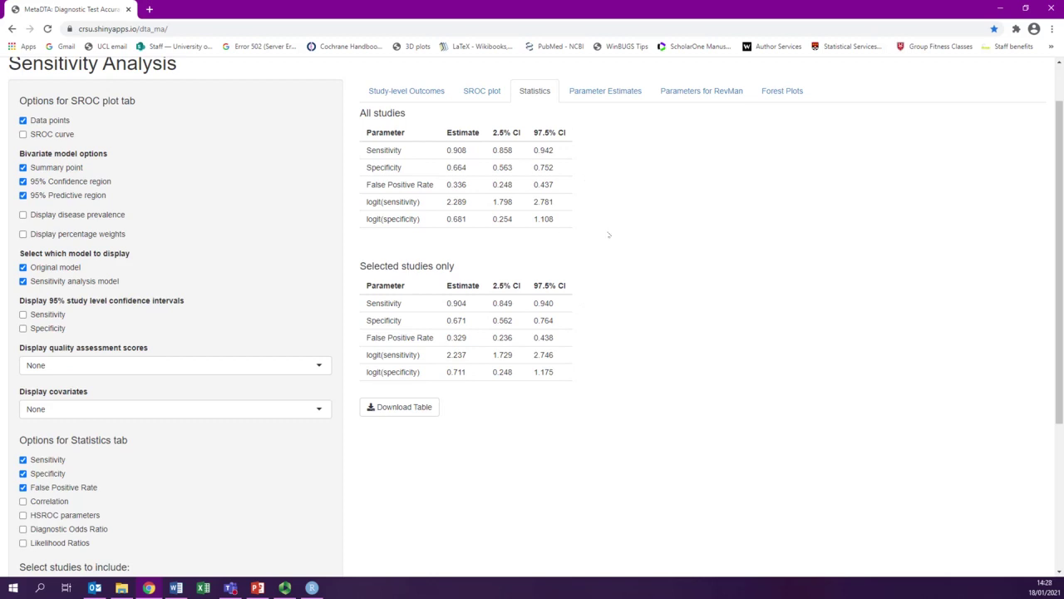
pyautogui.scroll(1, 647, 312)
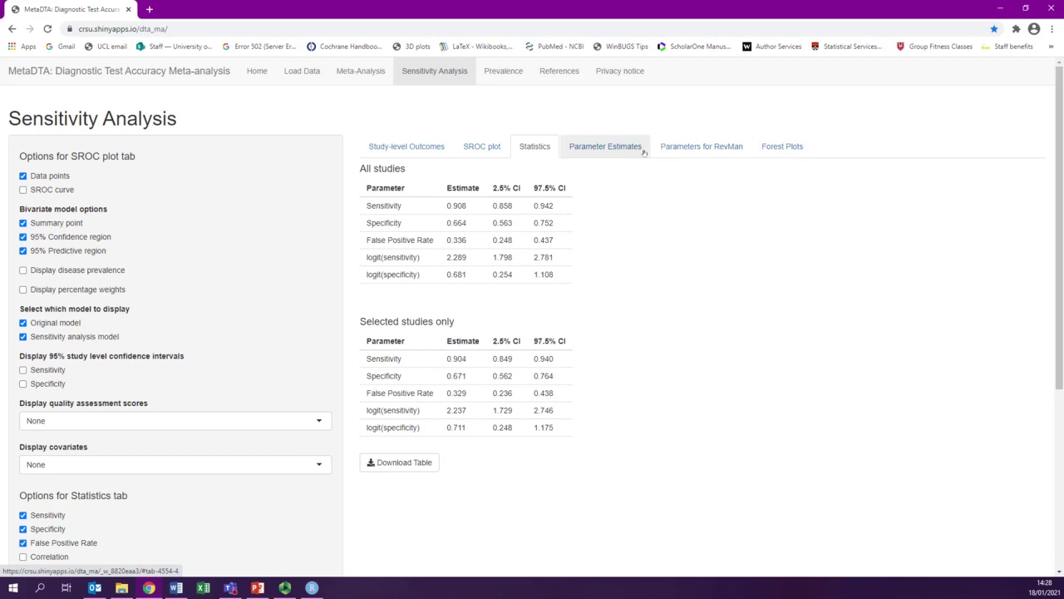
# Step: View the Tree 2 diseased/healthy prevalence tree for both analyses, then the References page
pyautogui.click(504, 72)
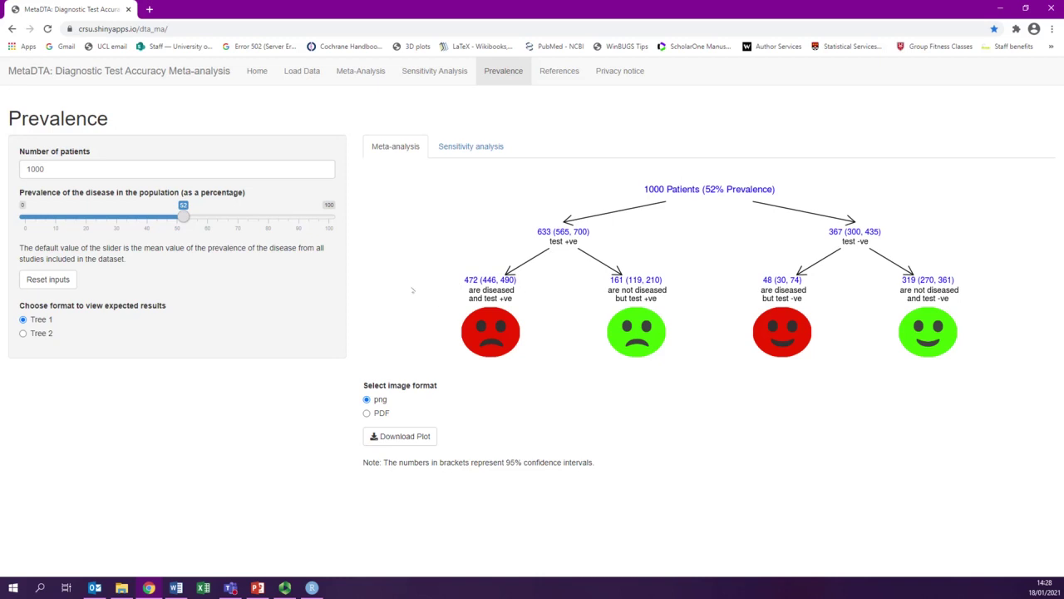
pyautogui.click(23, 333)
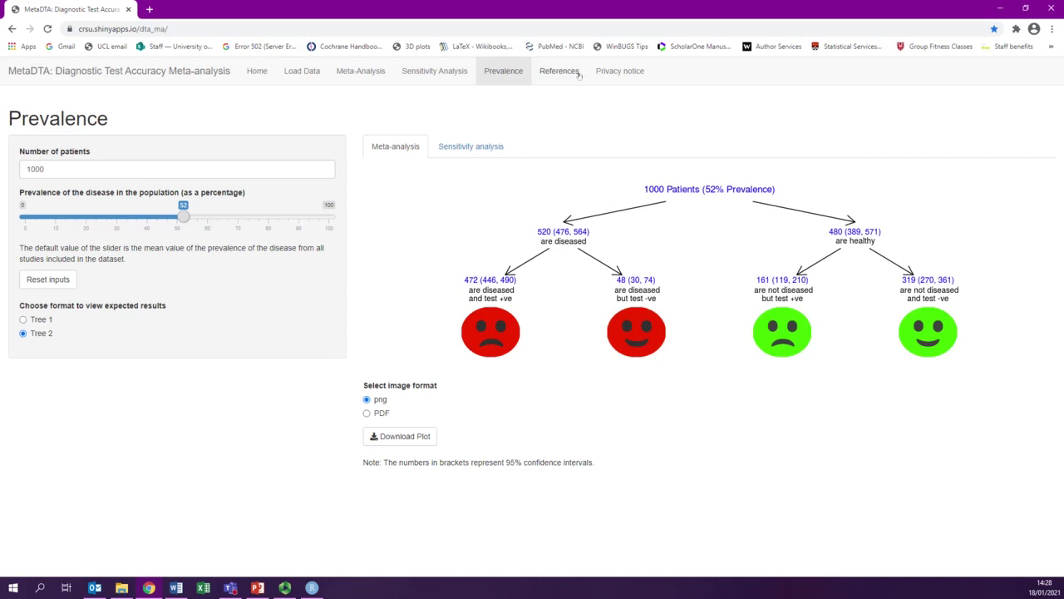
pyautogui.click(467, 147)
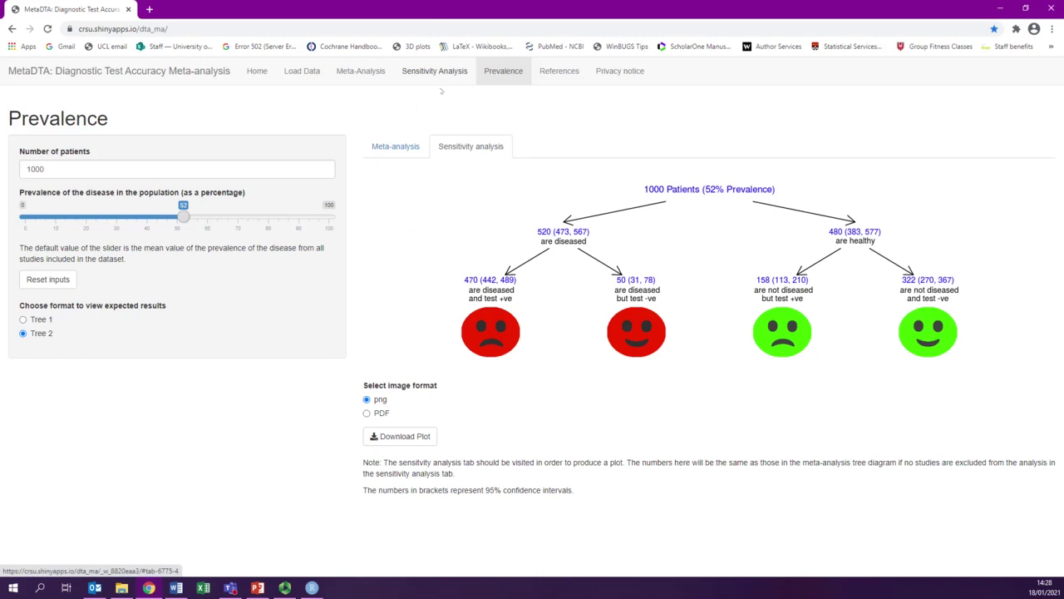
pyautogui.click(559, 73)
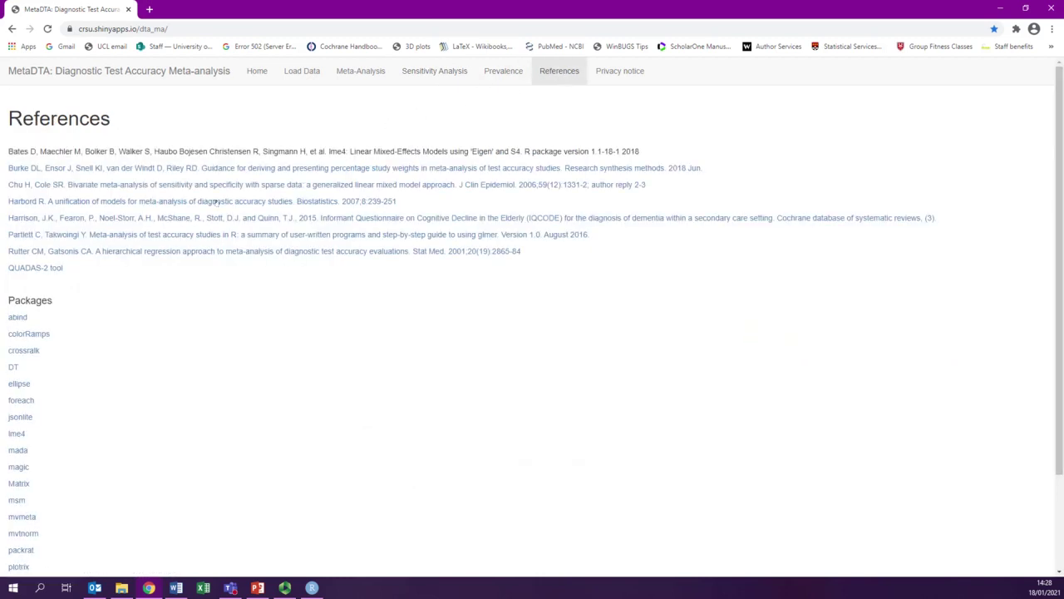
# Step: Look through the cited papers and R packages, then go back to the v2.0 Home page
pyautogui.scroll(-3, 246, 398)
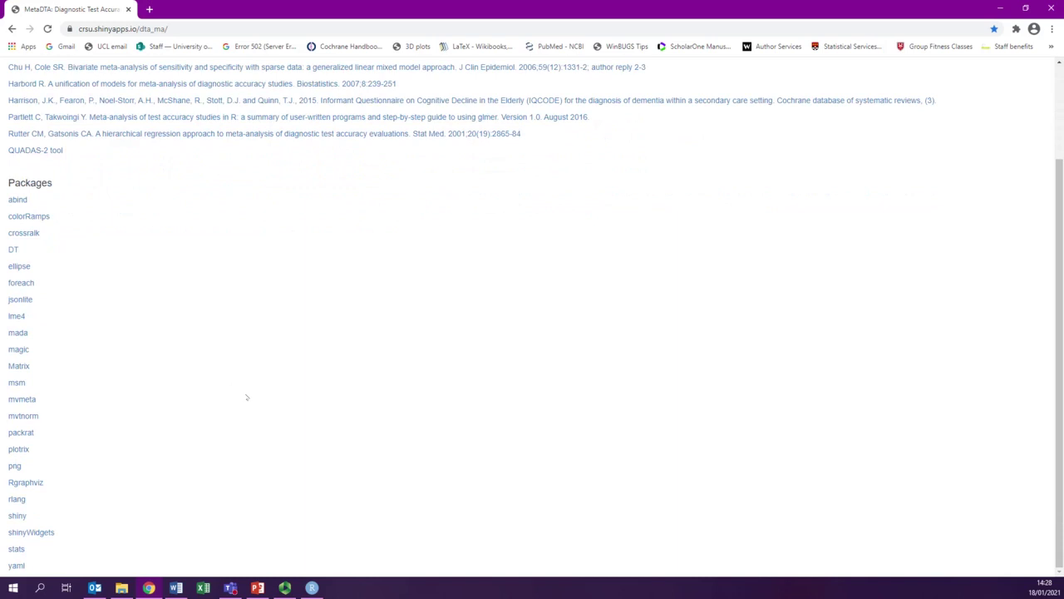
pyautogui.scroll(3, 400, 391)
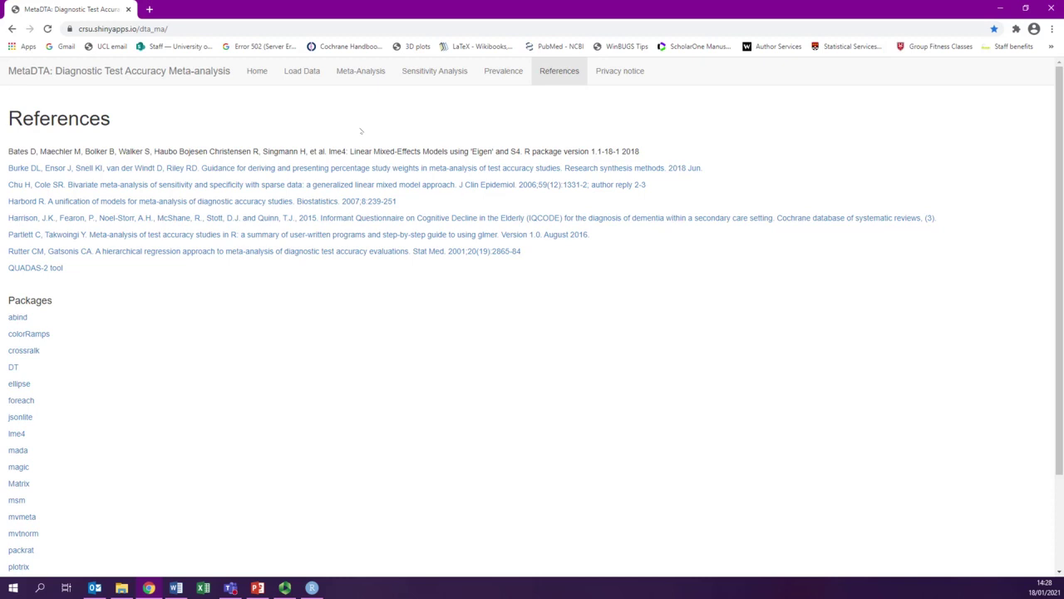
pyautogui.click(260, 79)
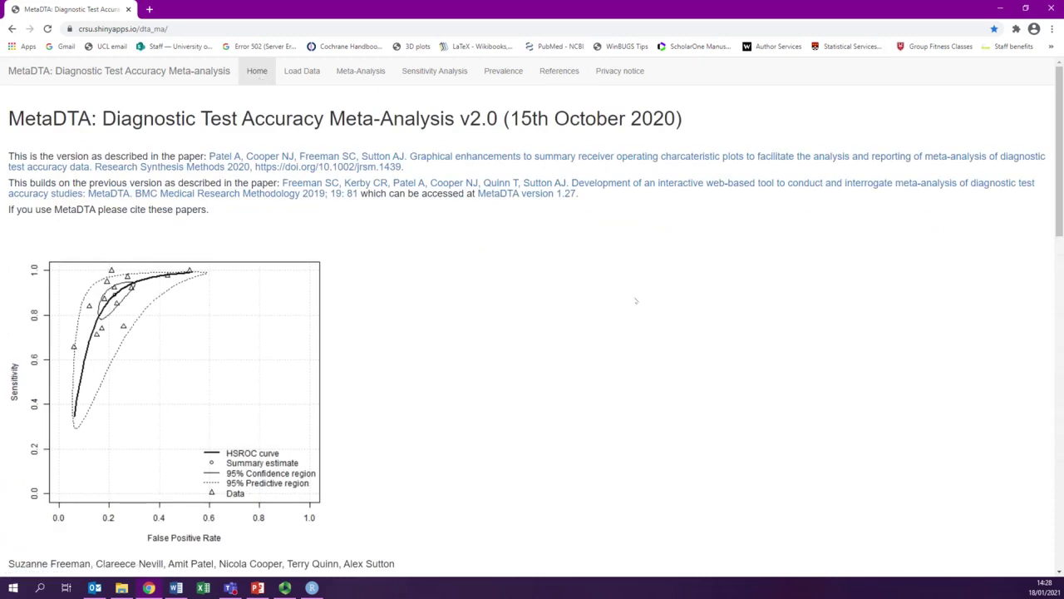